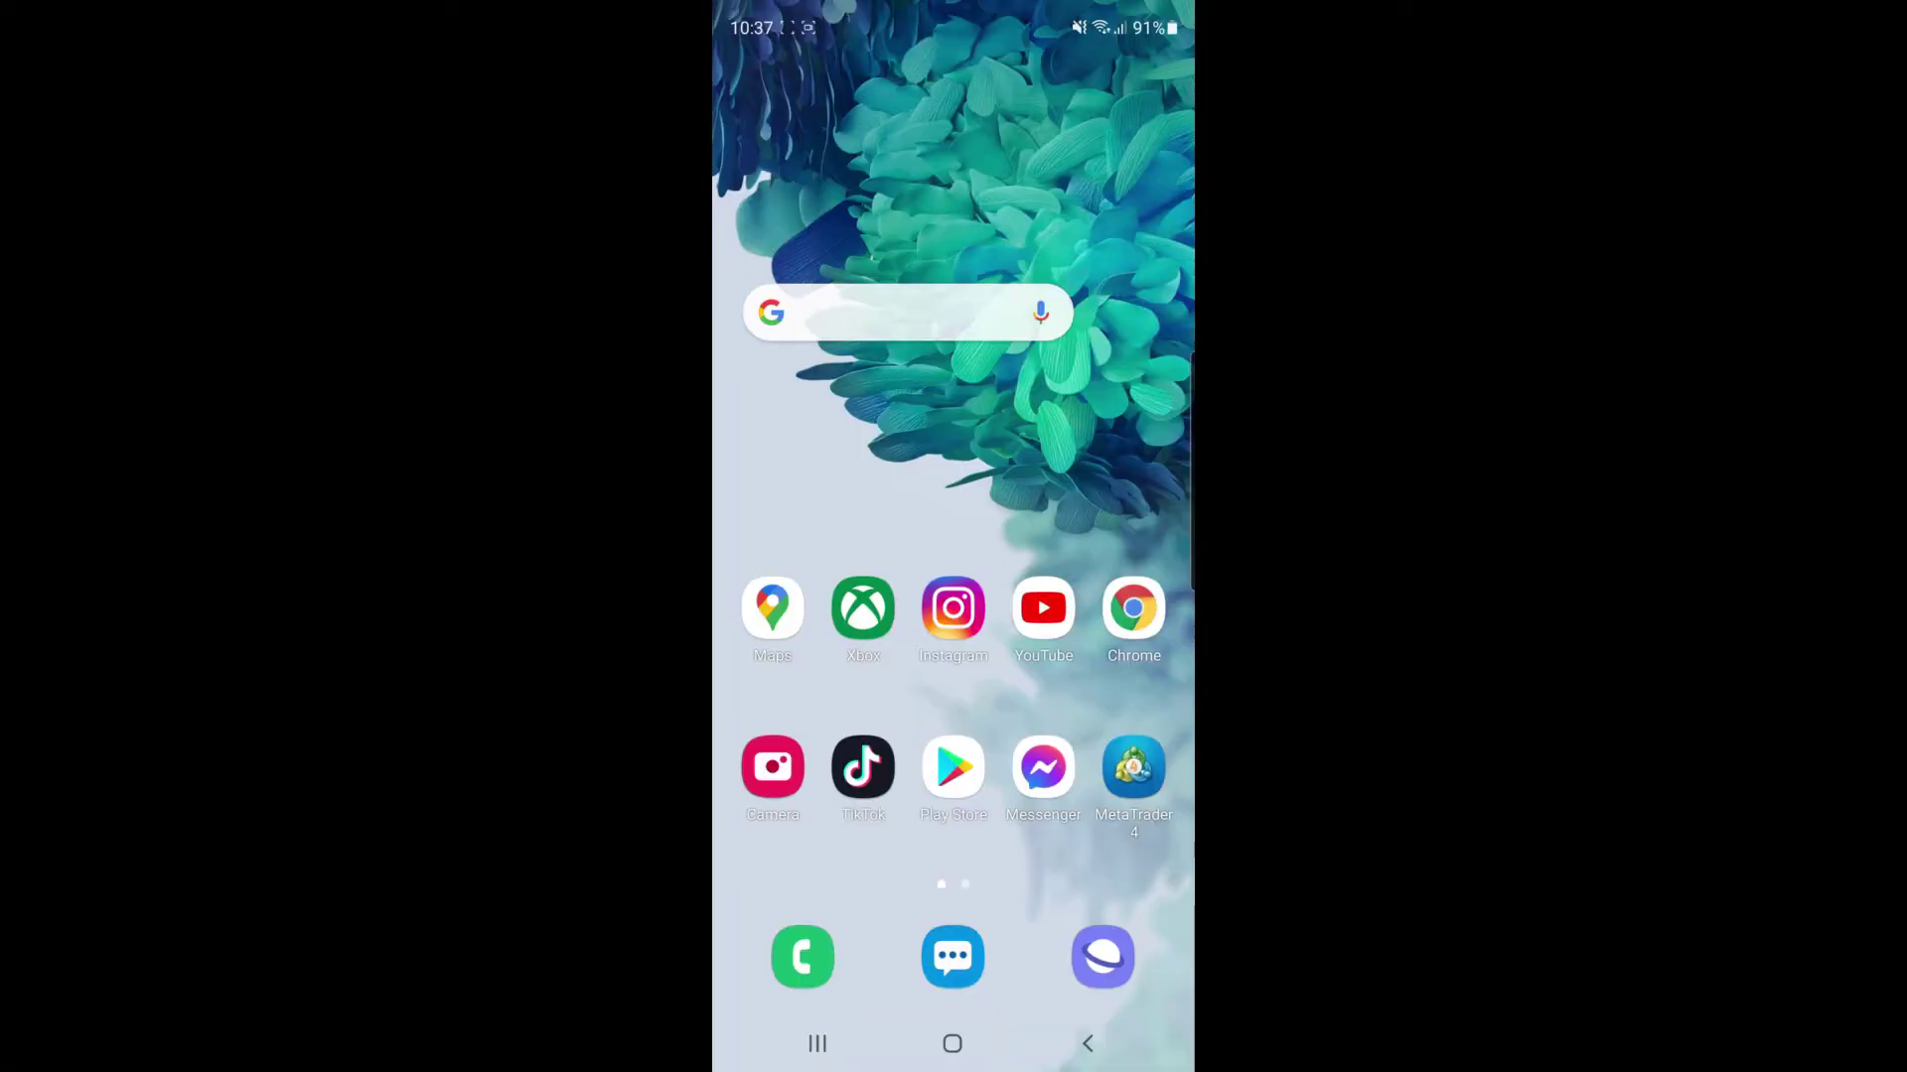
- Swipe up on the home screen to reveal the app drawer
{"action": "left_click_drag", "start_coordinate": [954, 835], "coordinate": [953, 373]}
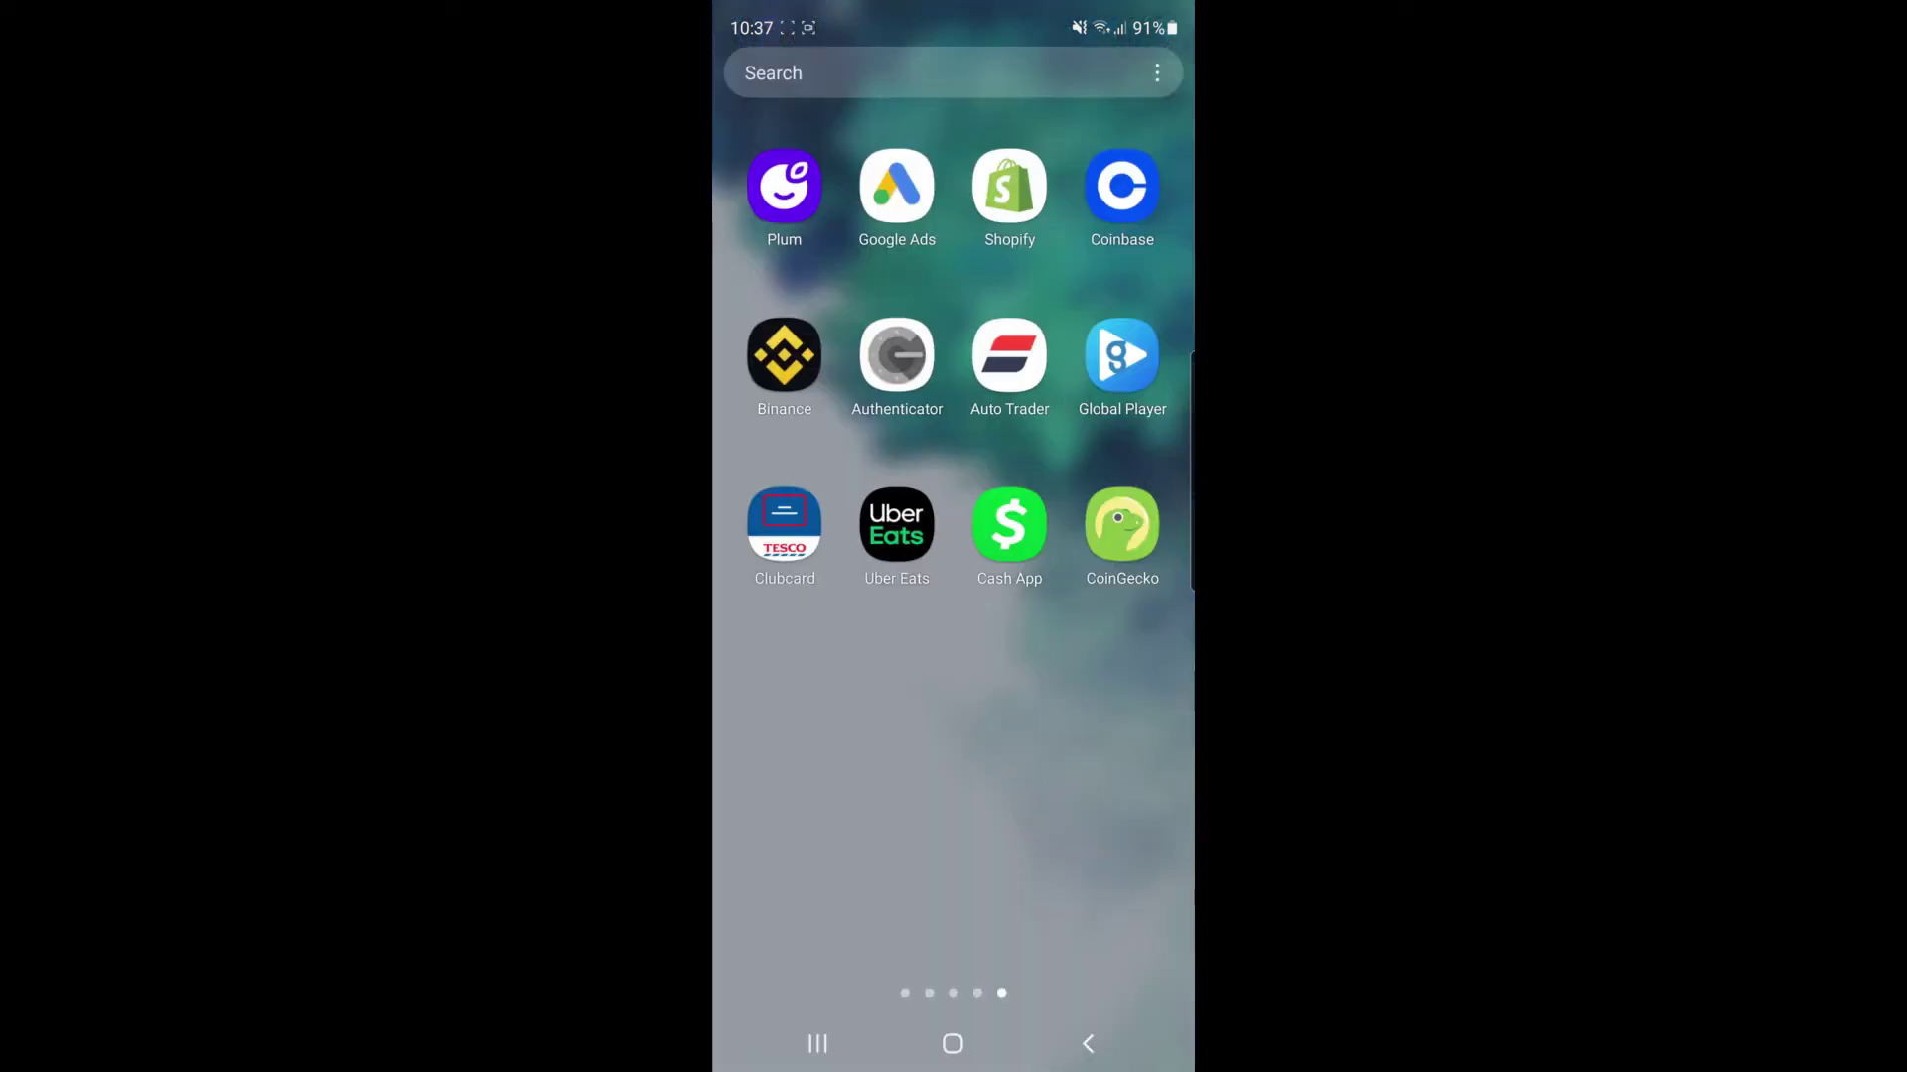
- Launch Binance and go to the account profile page
{"action": "left_click", "coordinate": [784, 355]}
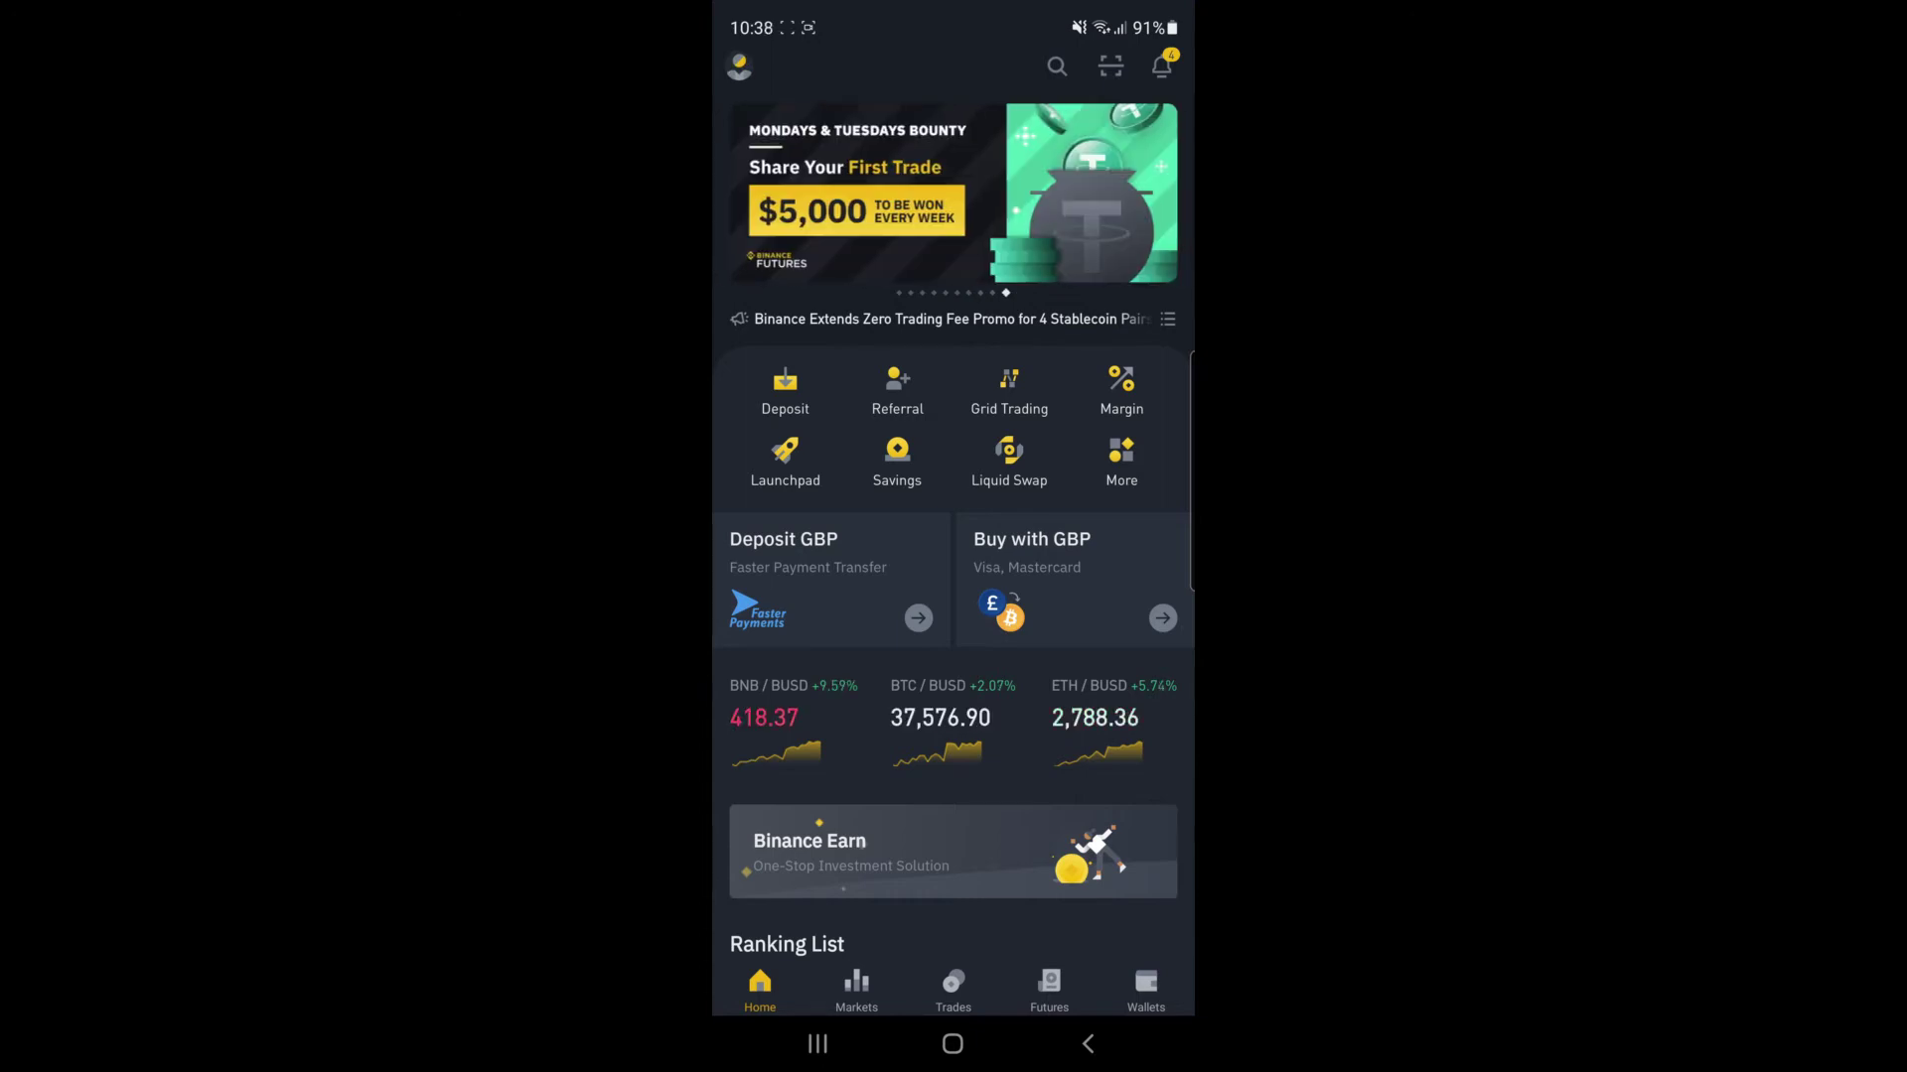
{"action": "left_click", "coordinate": [738, 67]}
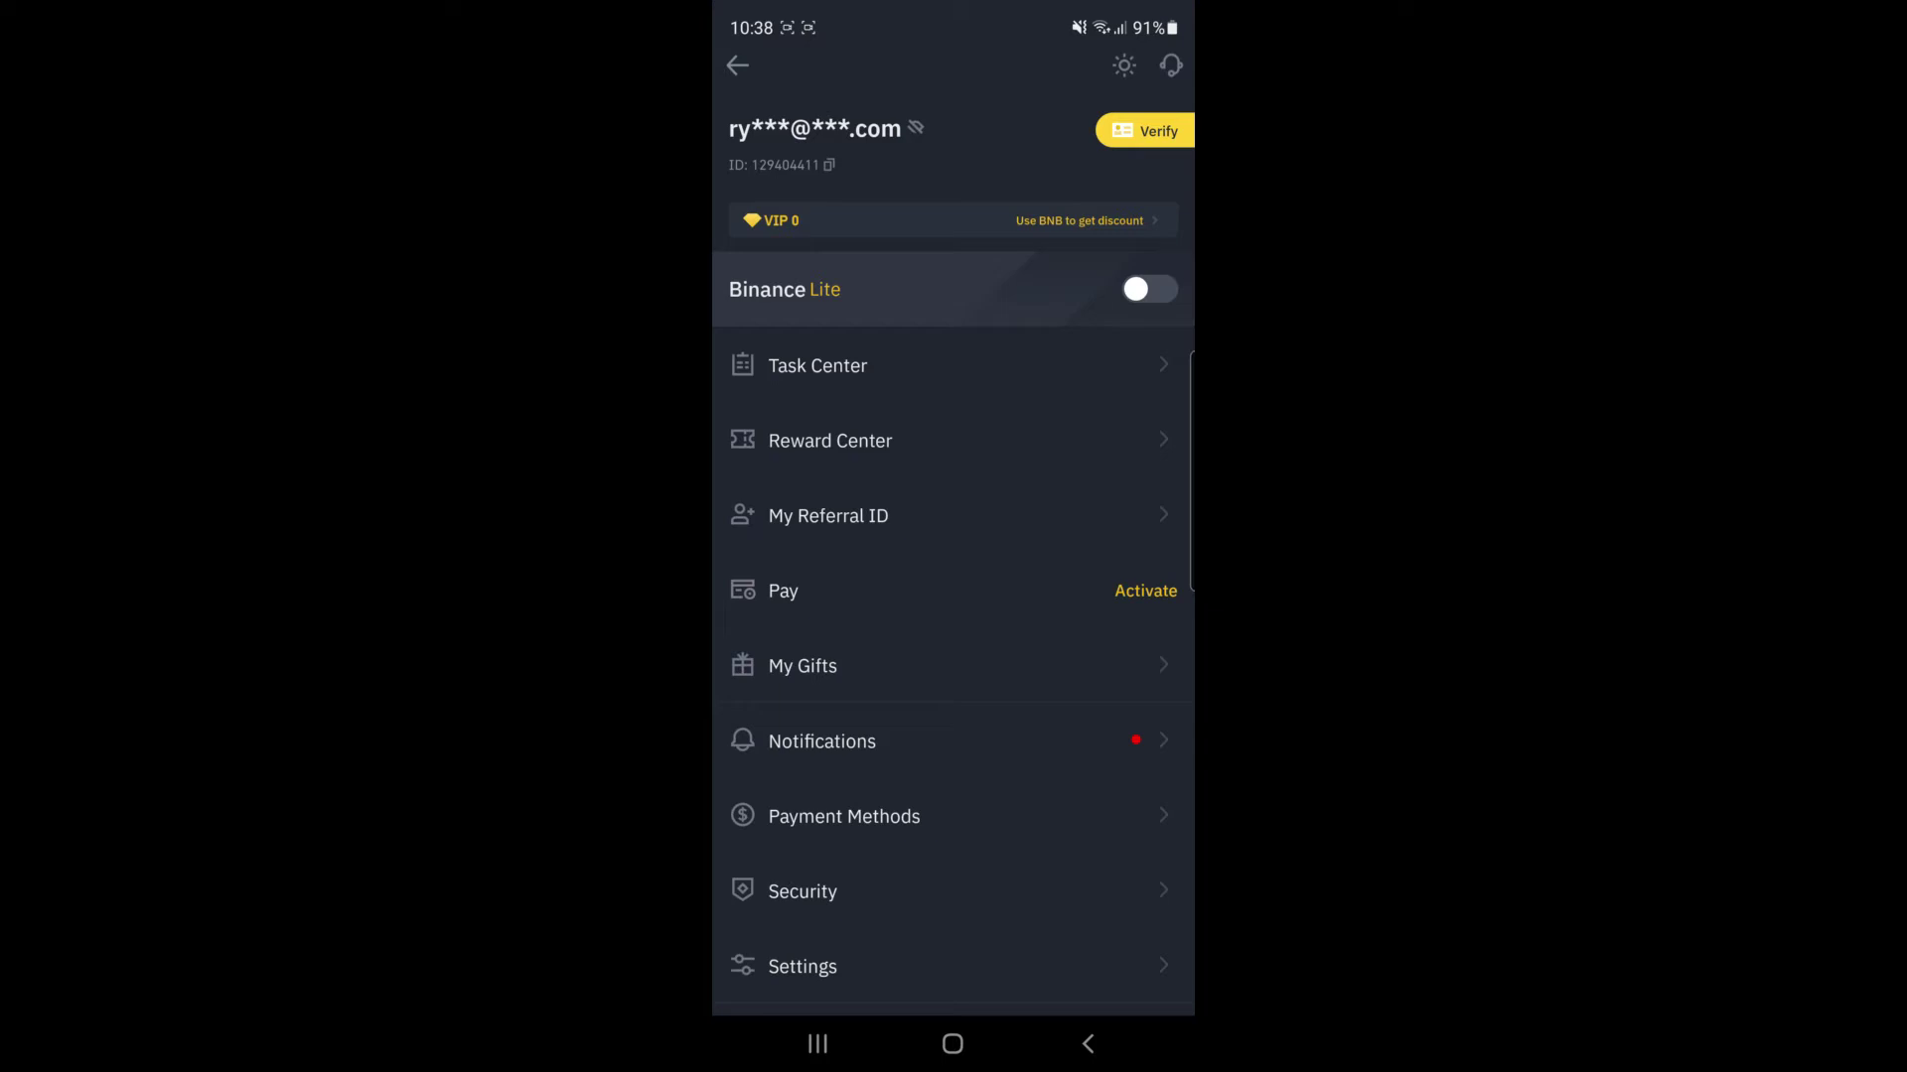
{"action": "scroll", "coordinate": [953, 596], "scroll_direction": "down", "scroll_amount": 2}
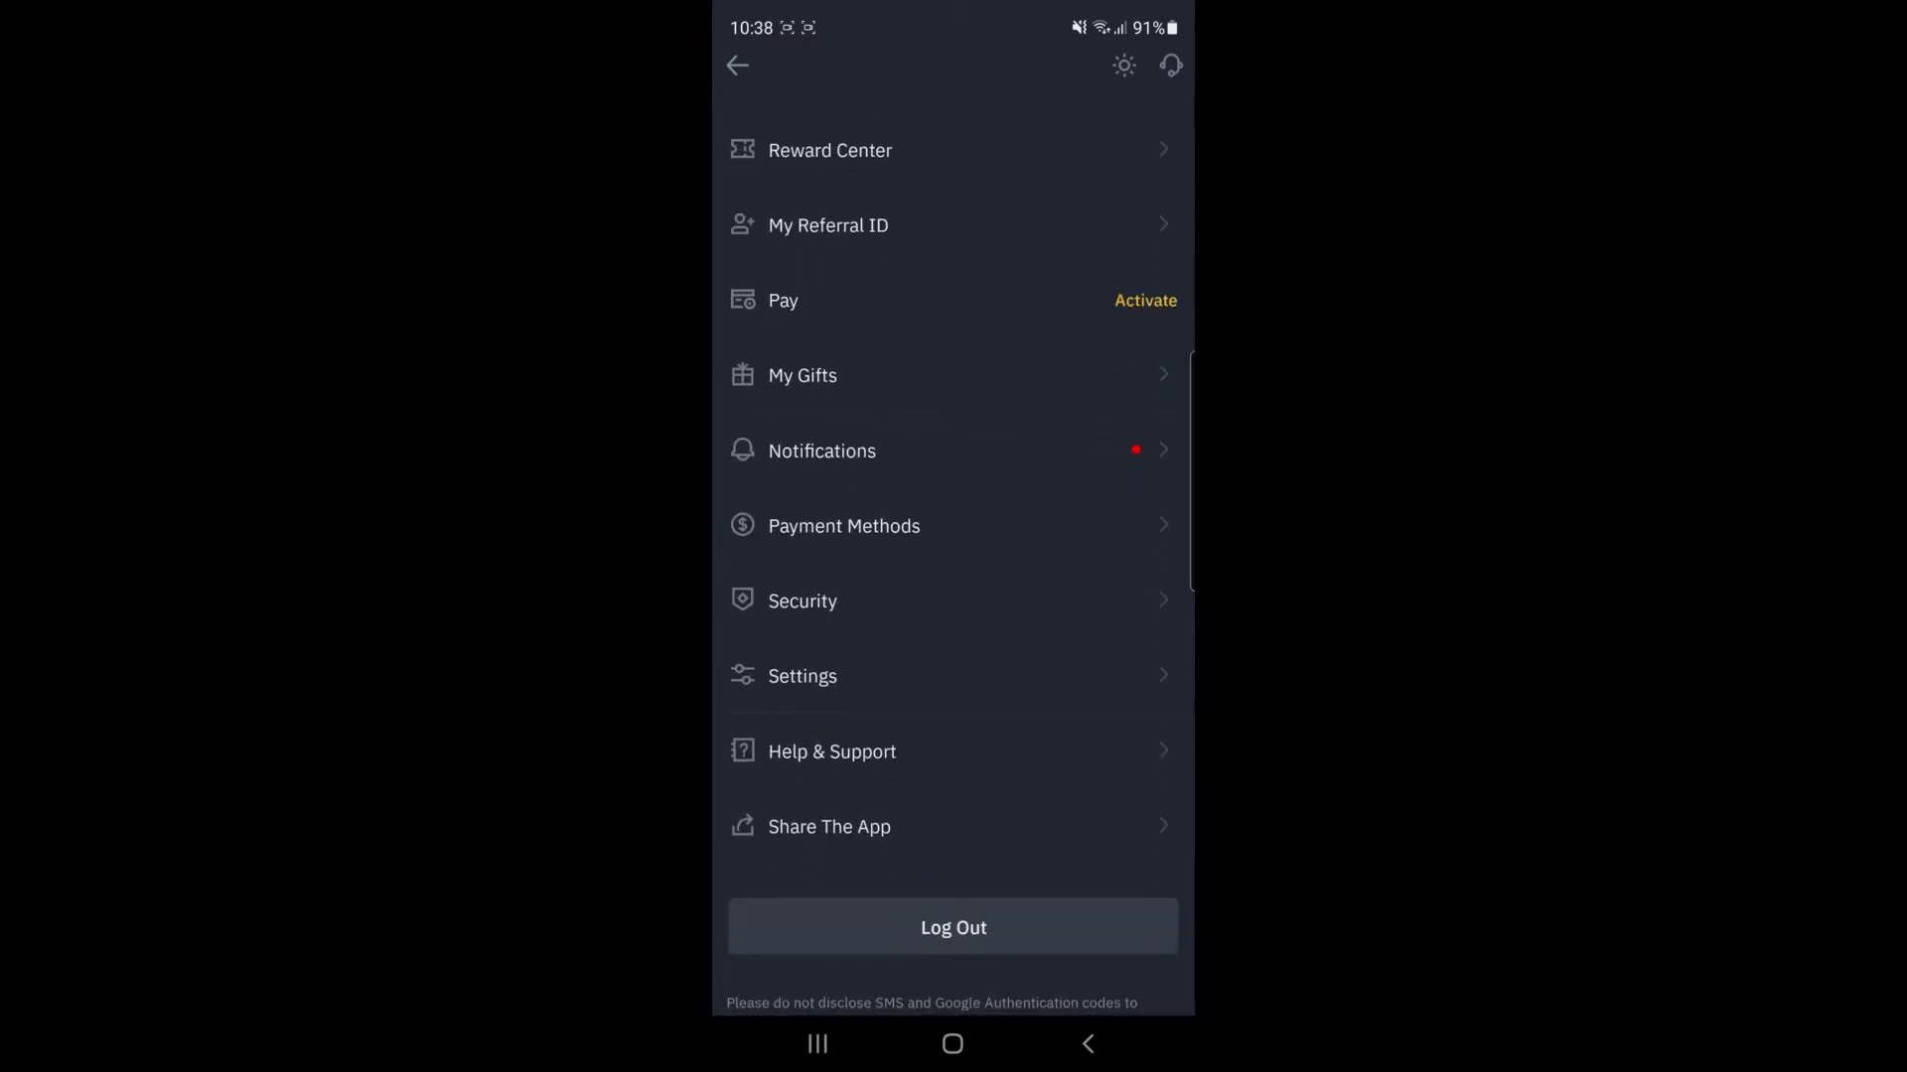
- Enter the account's Security settings
{"action": "left_click", "coordinate": [803, 600]}
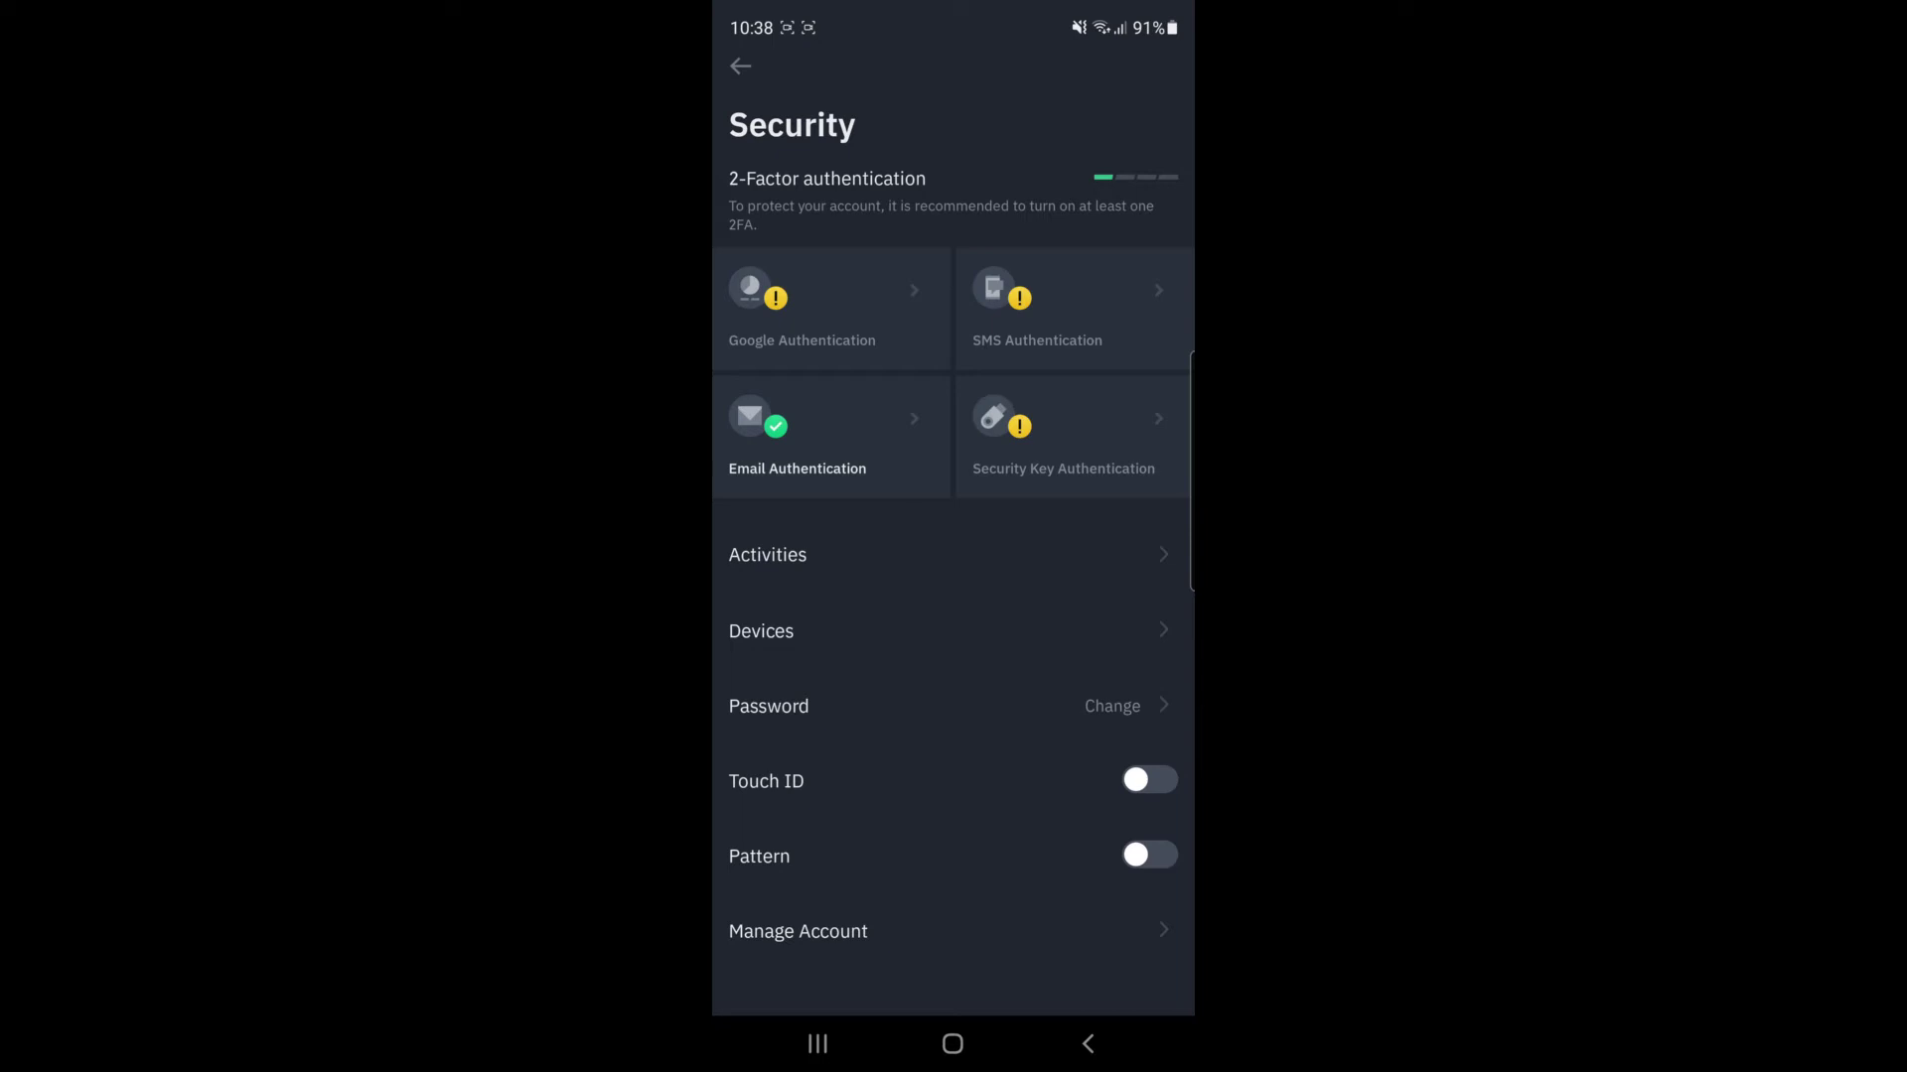
{"action": "left_click", "coordinate": [800, 932]}
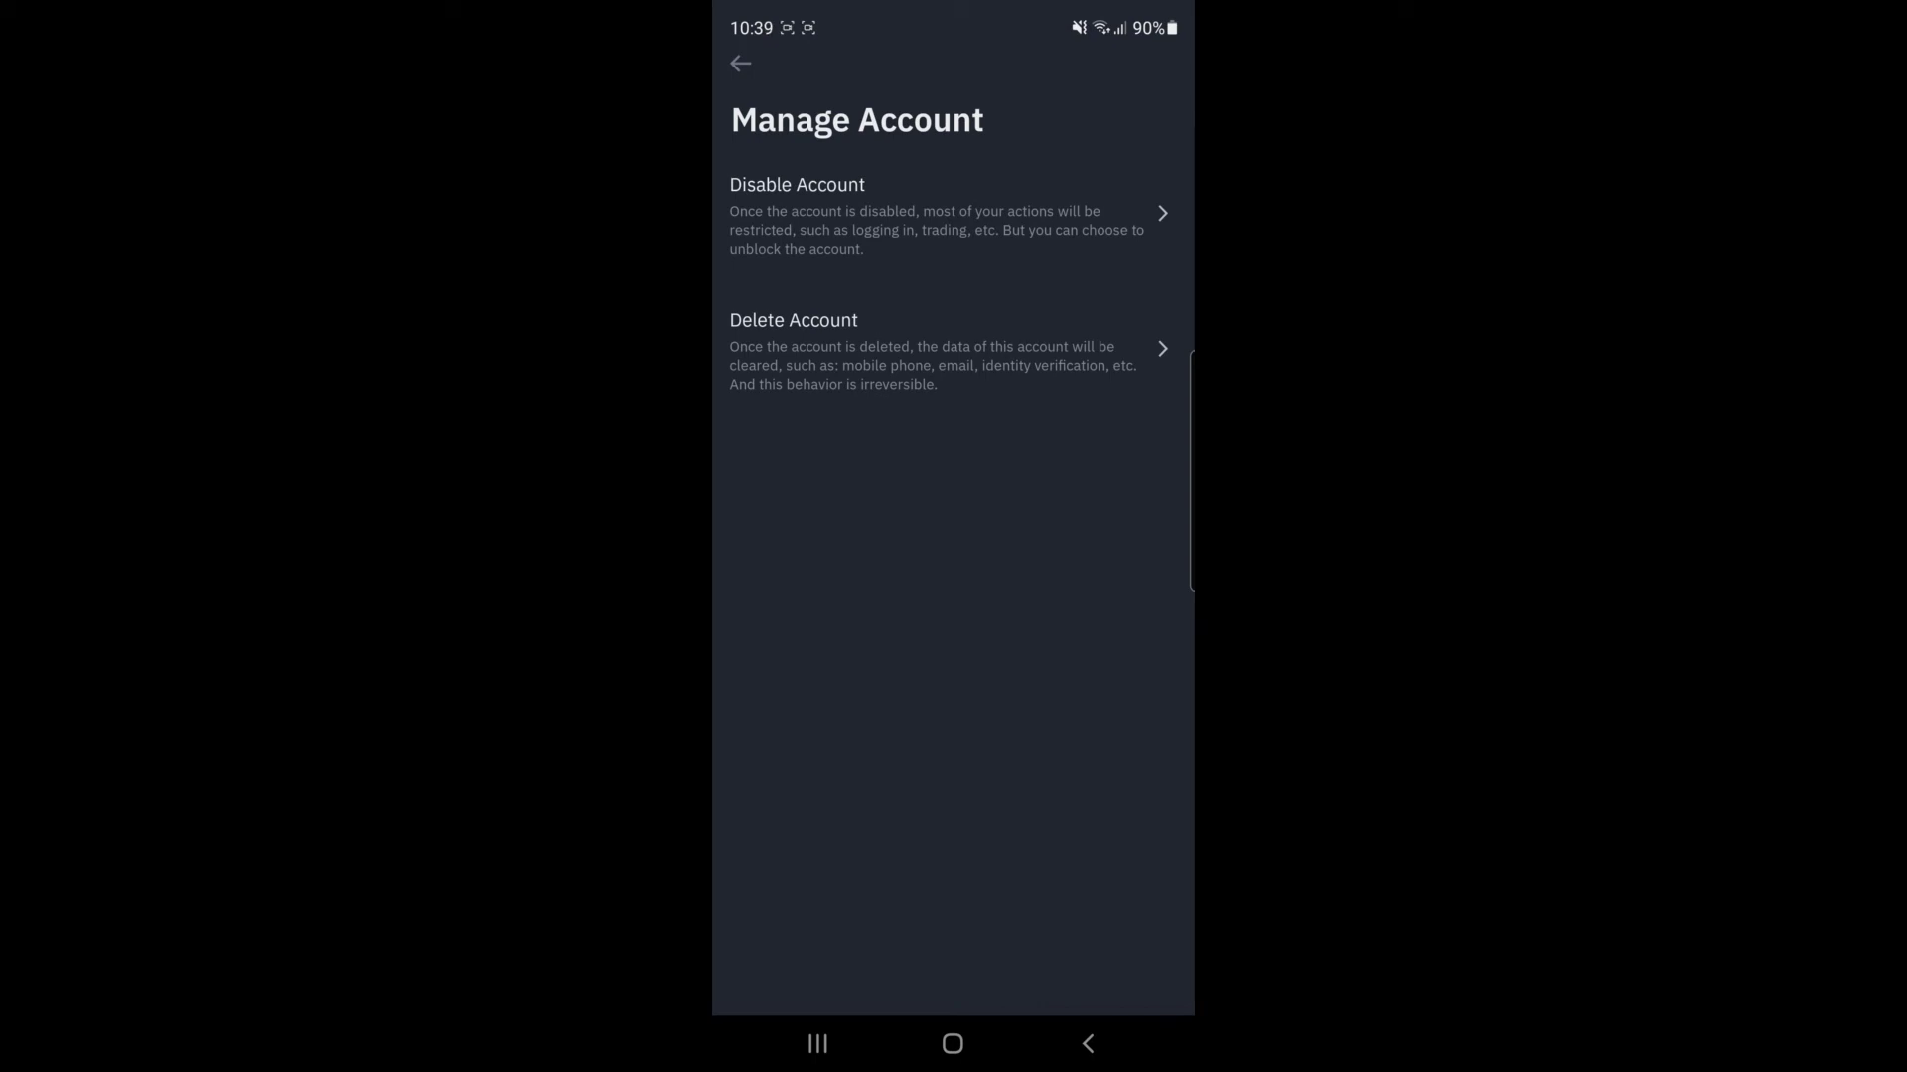
- Choose Disable Account on the Manage Account page
{"action": "left_click", "coordinate": [797, 216]}
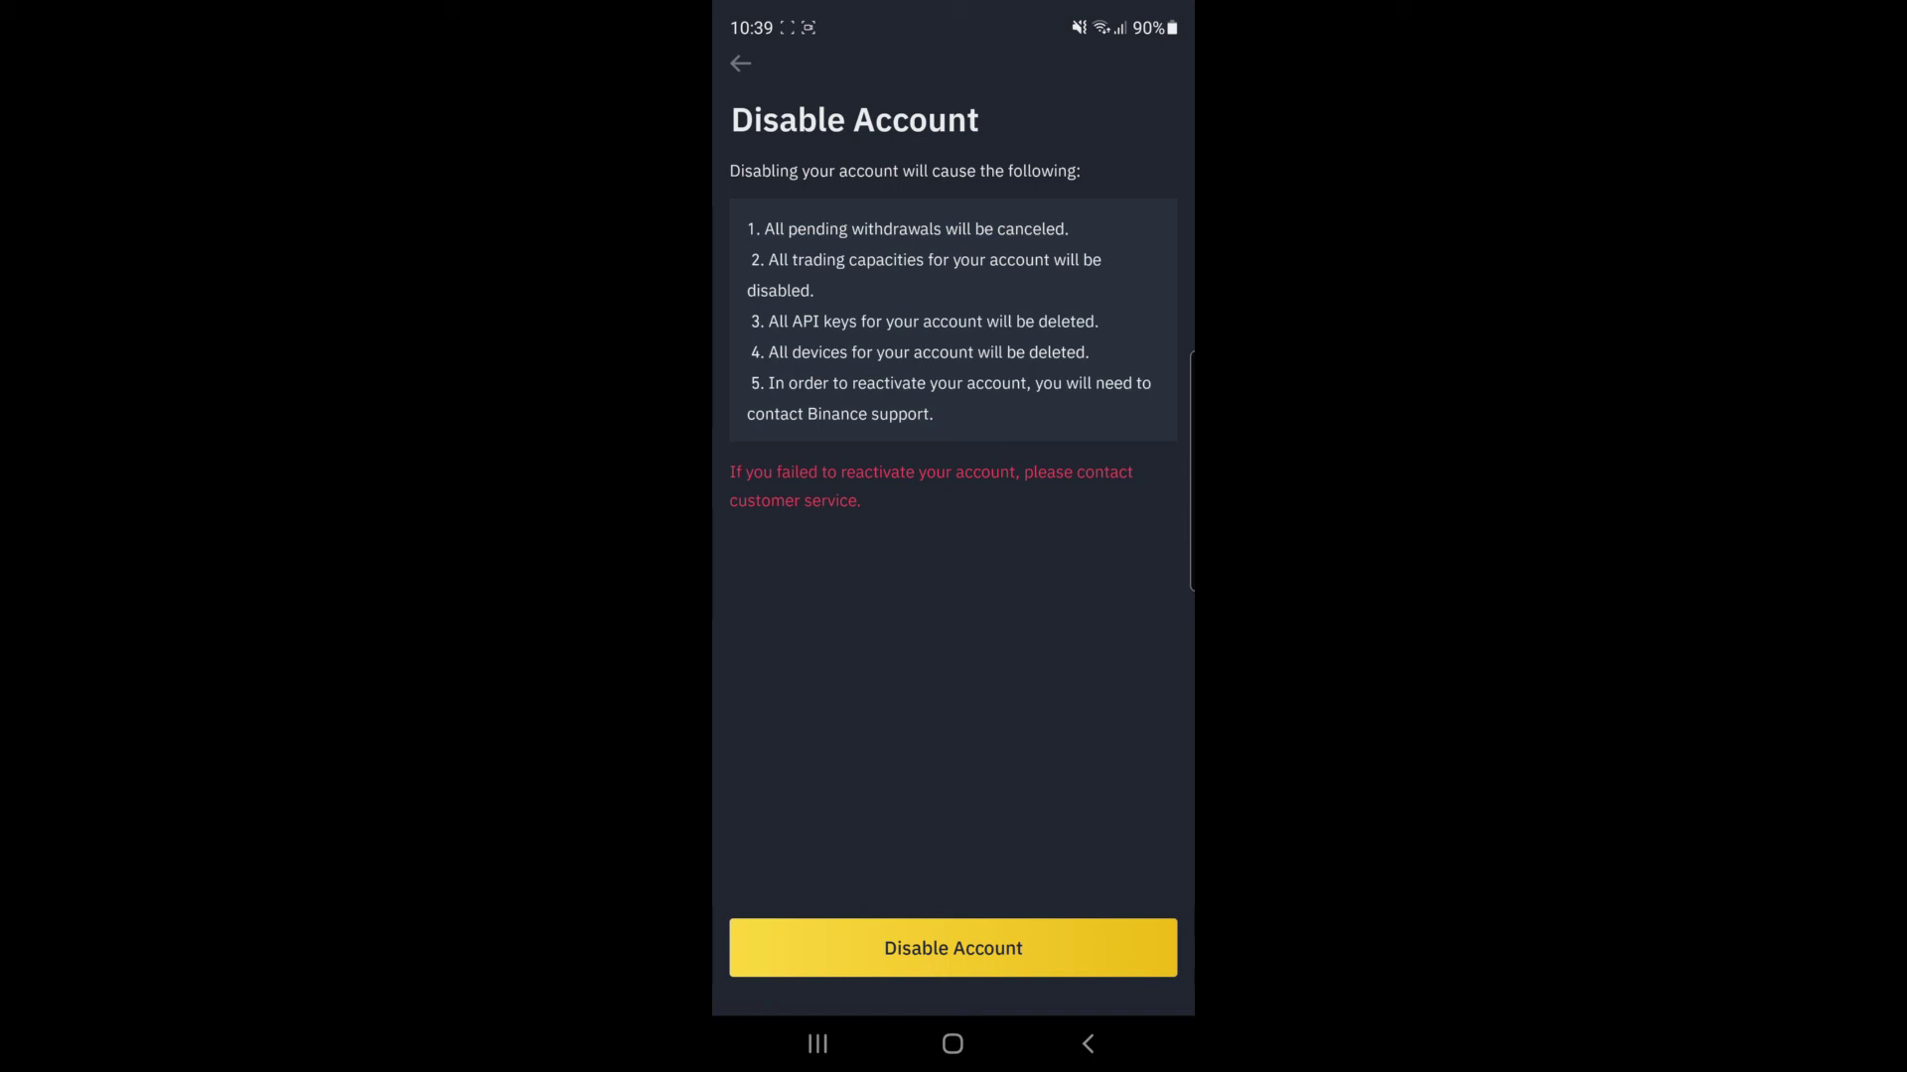
- Confirm the request with the yellow Disable Account button, raising the 7–10 day reactivation prompt
{"action": "left_click", "coordinate": [951, 948]}
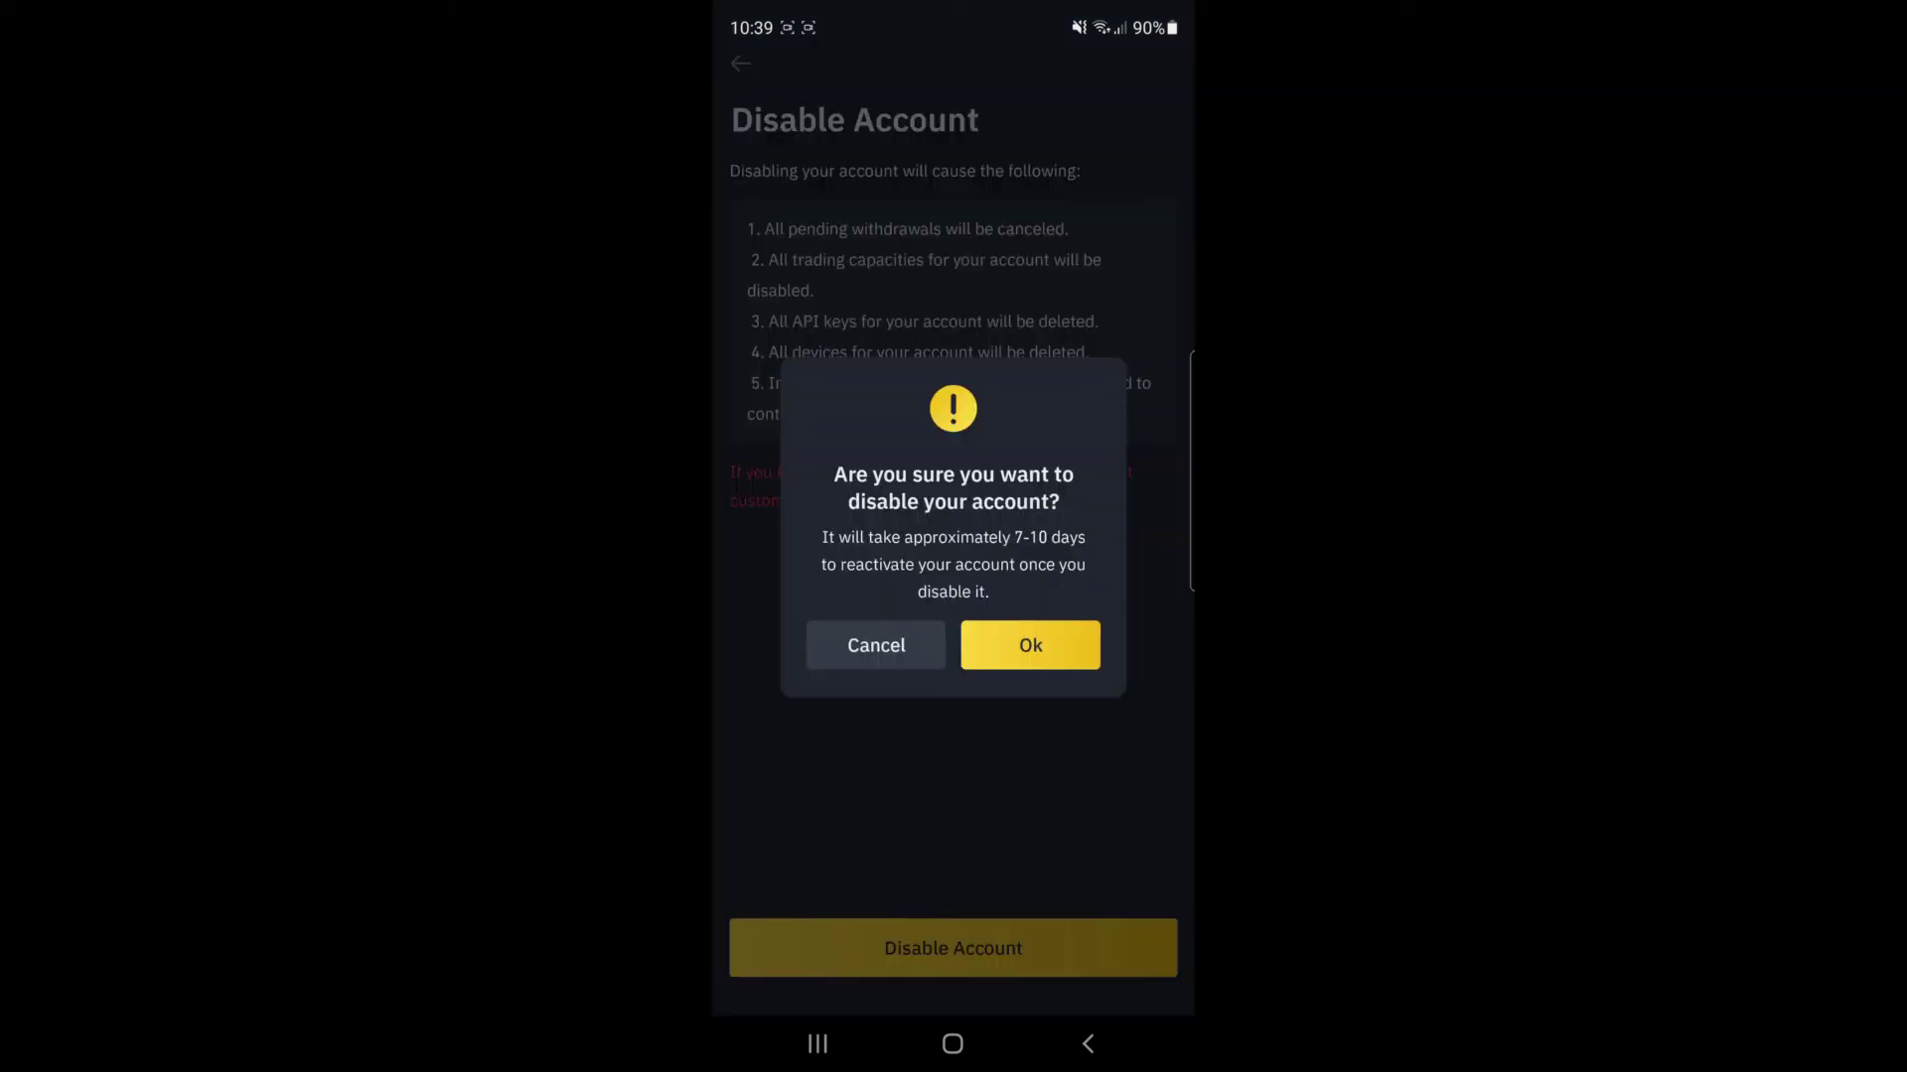